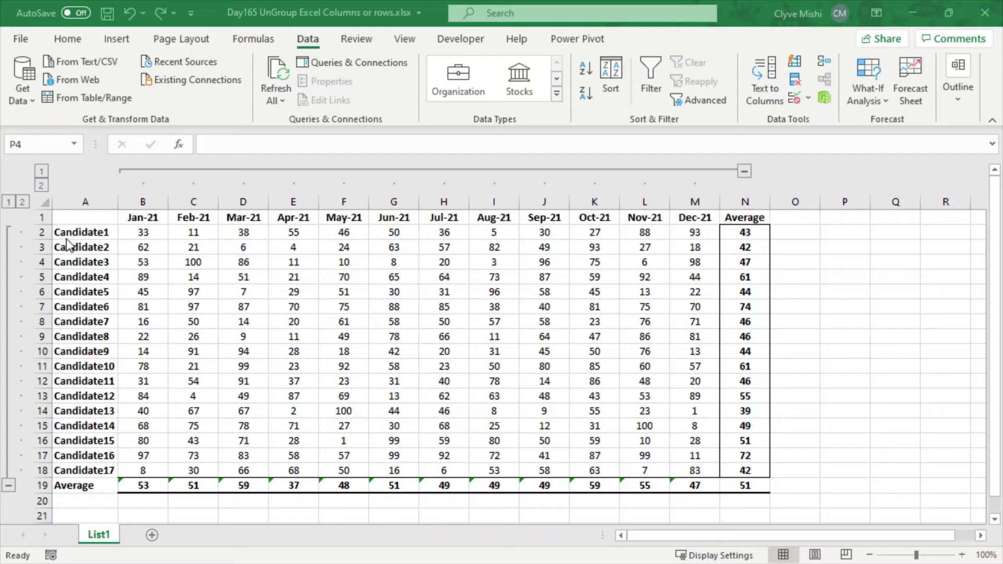
Step: Select candidate rows 2–18 and browse the grouping options without applying anything
drag(143, 202, 694, 201)
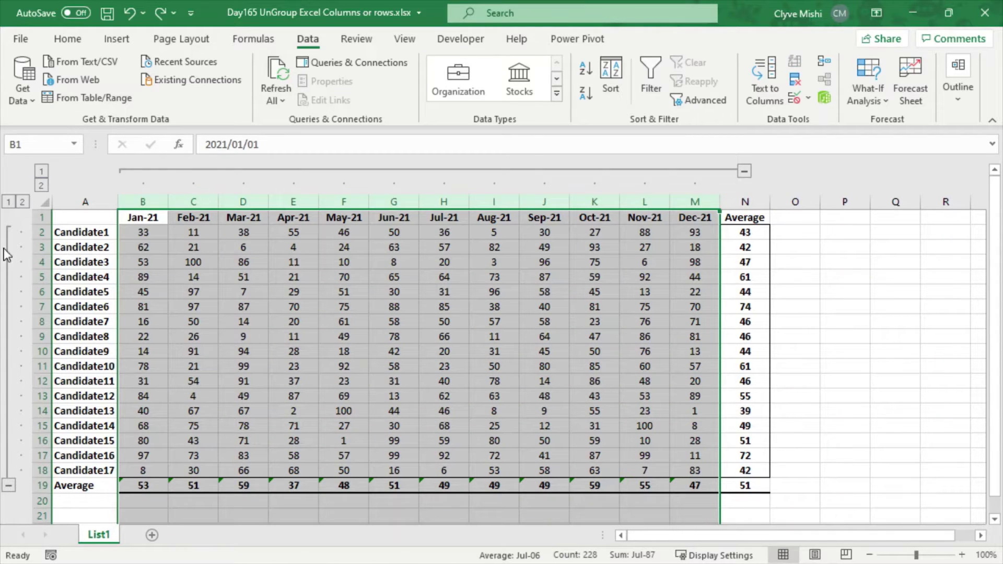
click(28, 276)
drag(28, 232, 28, 470)
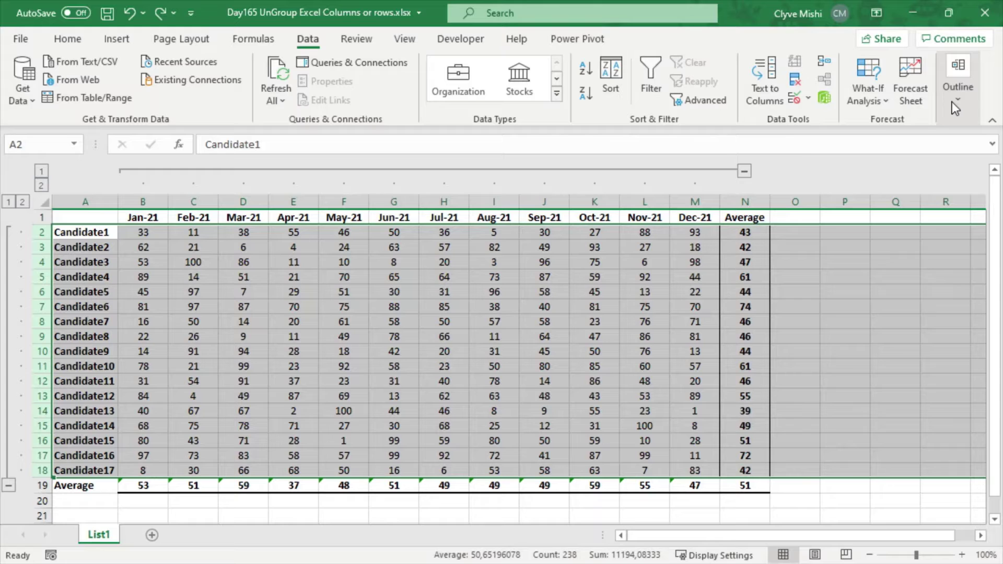
click(955, 109)
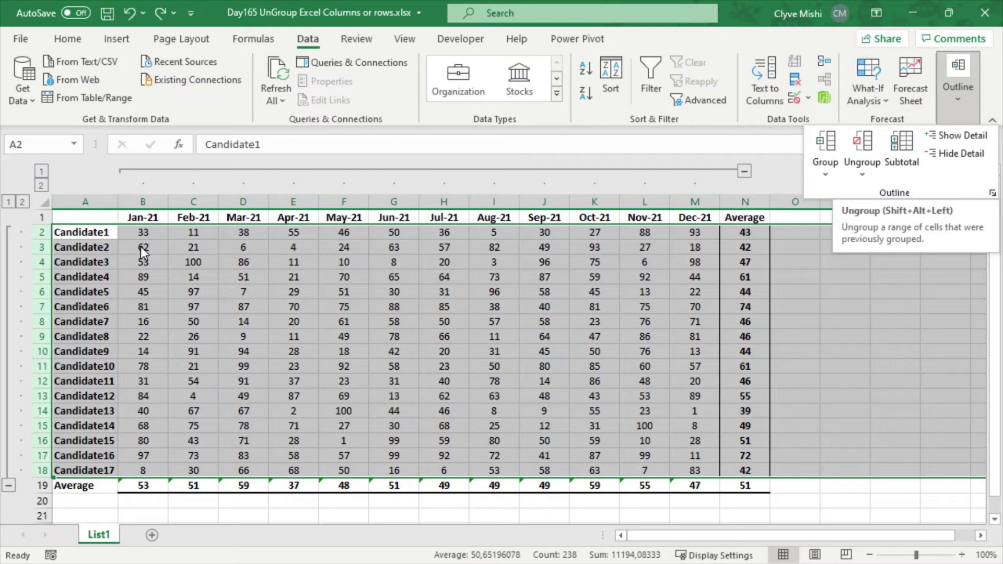
click(49, 226)
Step: Reselect rows 2–18 and apply Ungroup to remove their row grouping
drag(42, 232, 47, 470)
drag(41, 232, 47, 471)
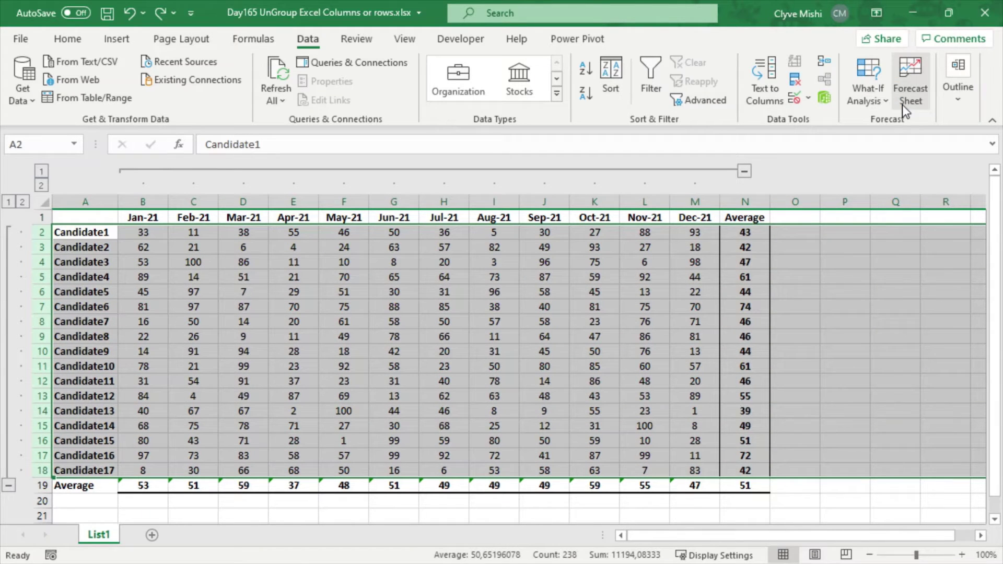
click(956, 114)
click(861, 142)
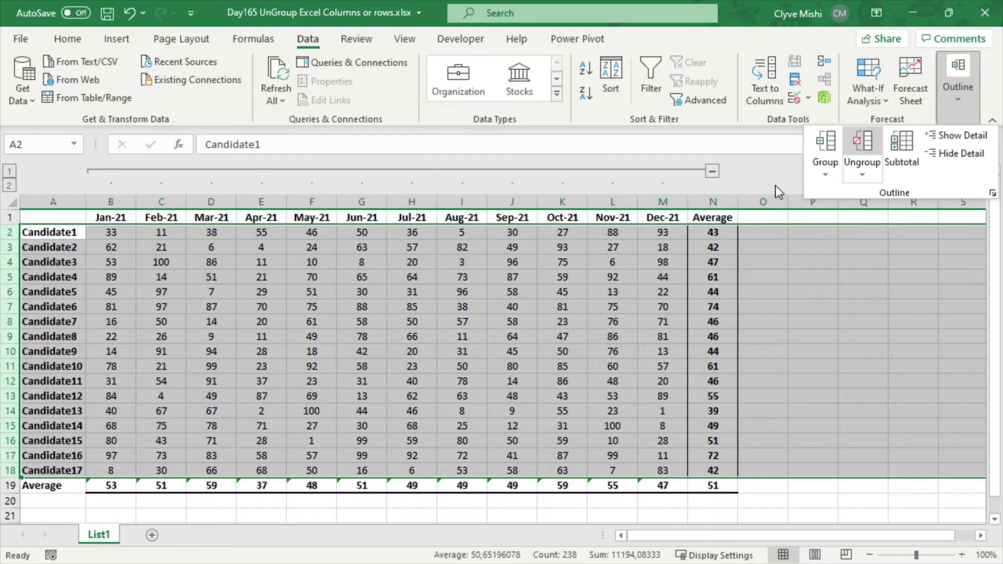
Step: Ungroup column B (Jan-21), then collapse the Feb-21 to Dec-21 group
click(140, 278)
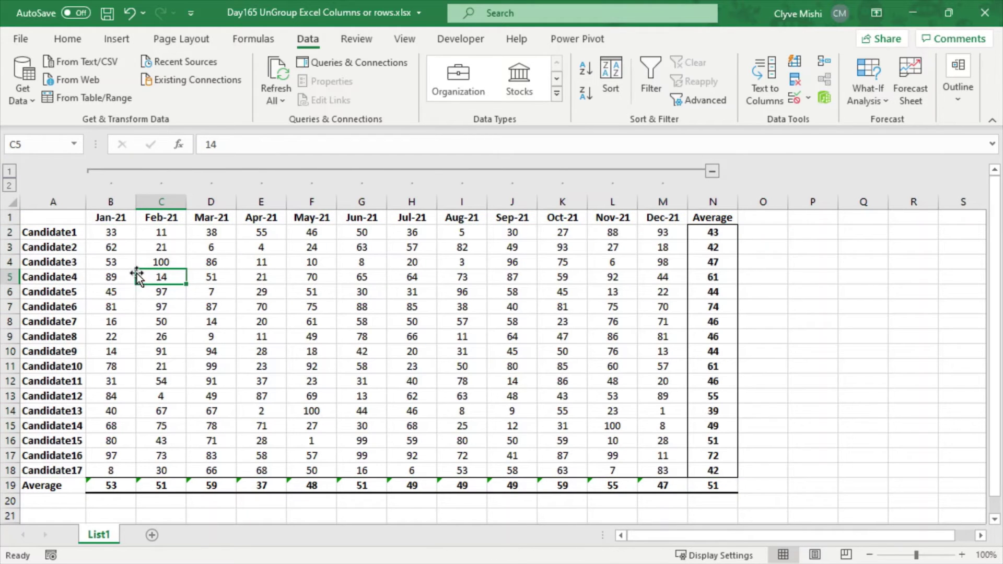
drag(122, 199, 150, 202)
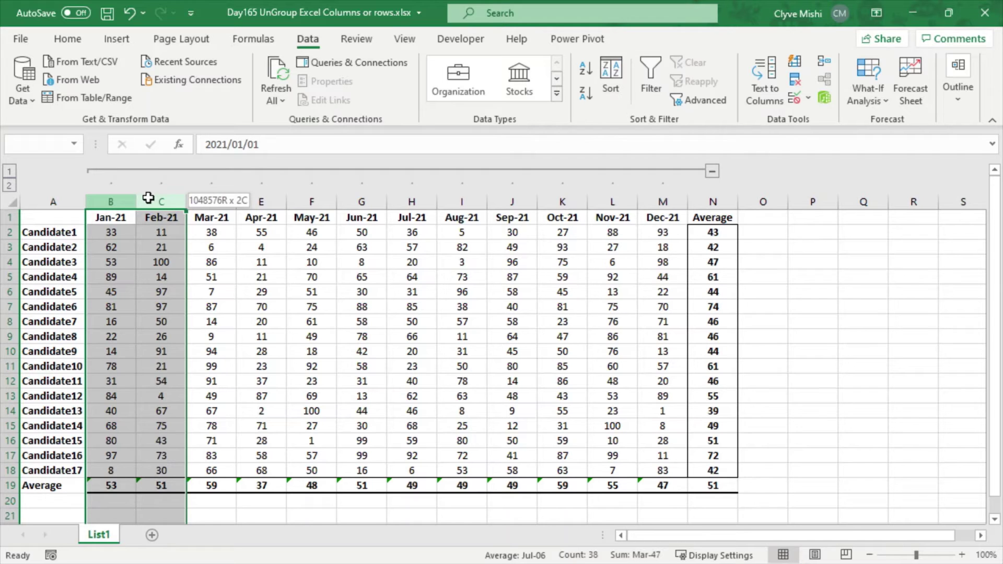
drag(167, 207, 115, 202)
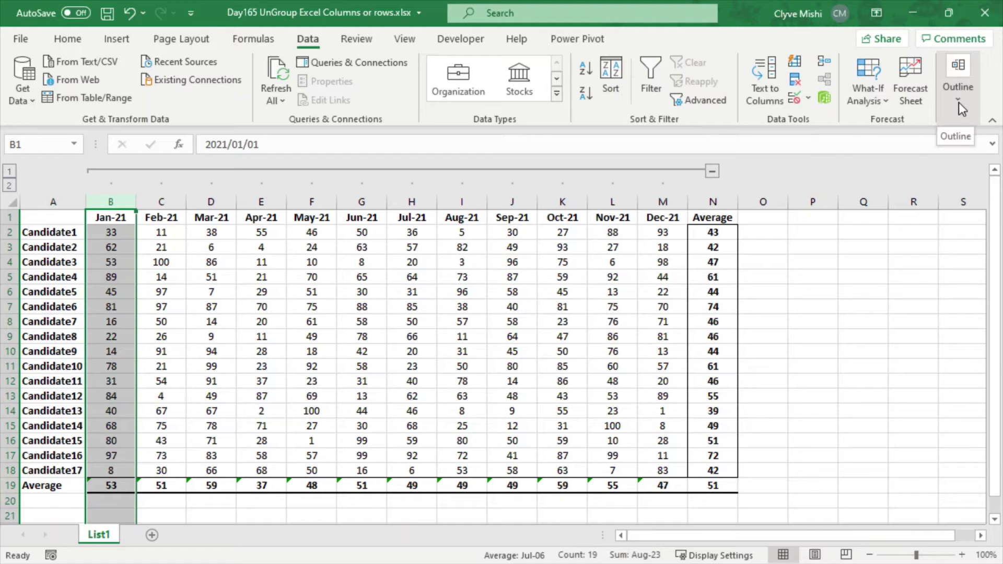
click(957, 94)
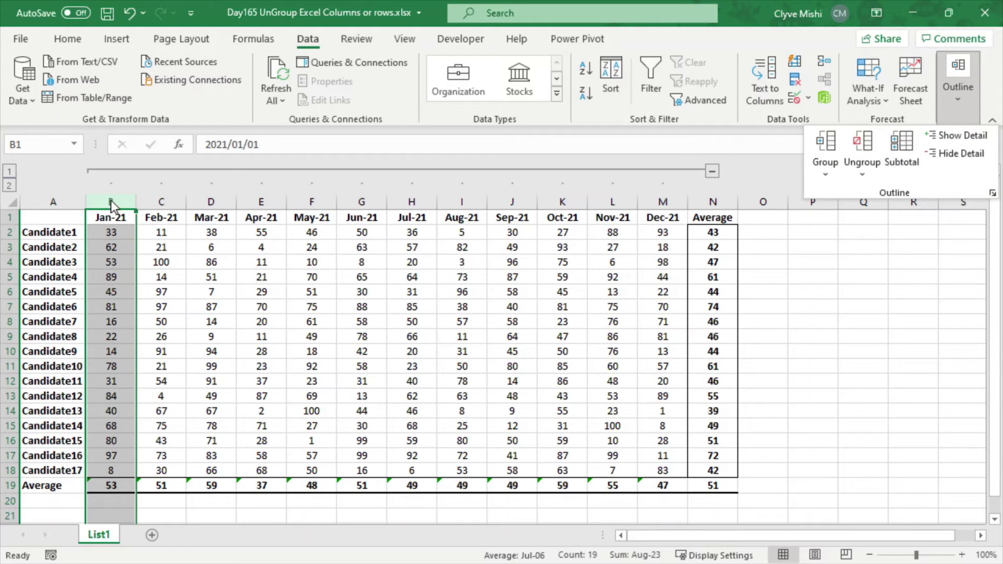
click(862, 145)
click(660, 177)
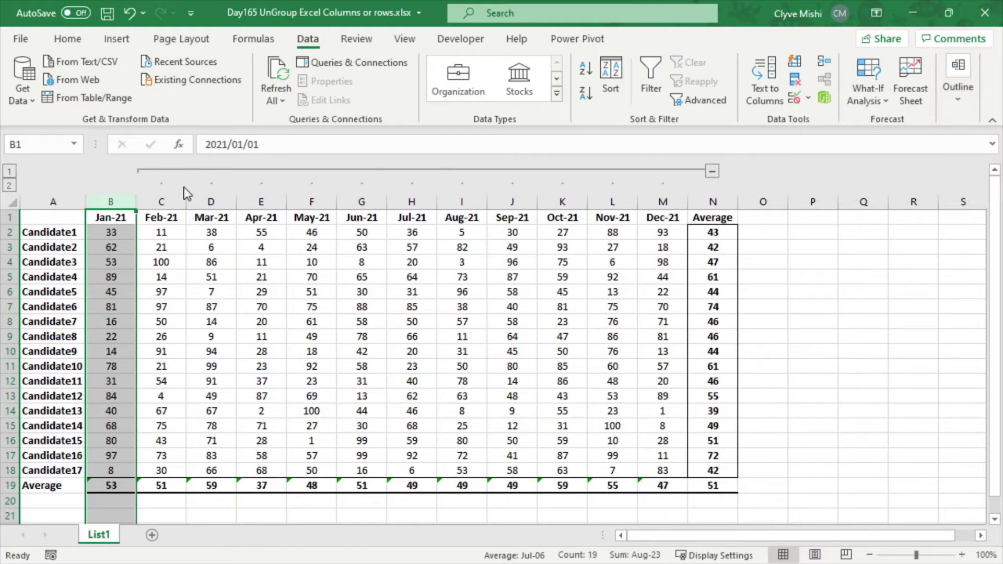
click(713, 170)
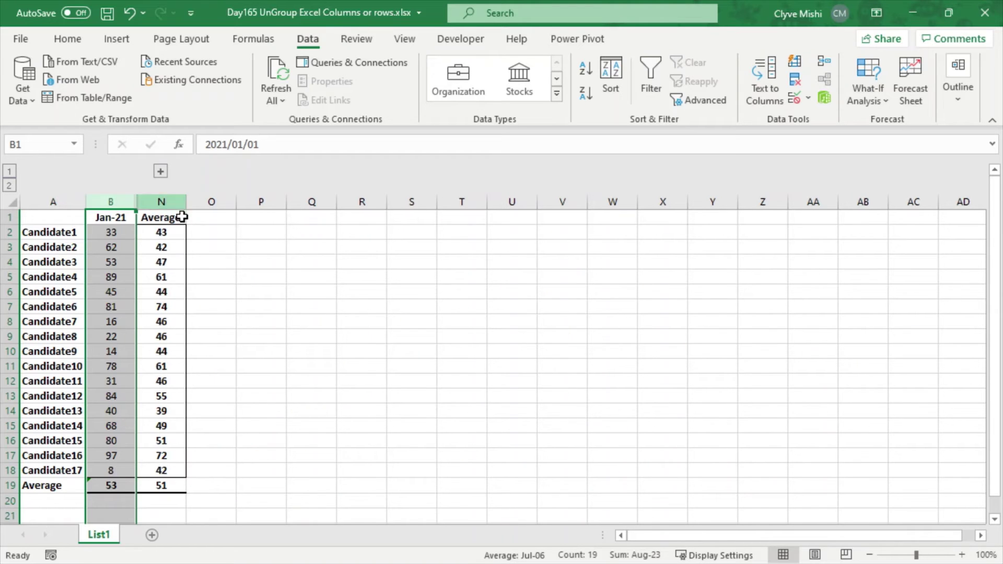
Step: Expand the hidden month columns and fill the Aug-21 column (I1:I19) yellow
click(161, 174)
click(253, 249)
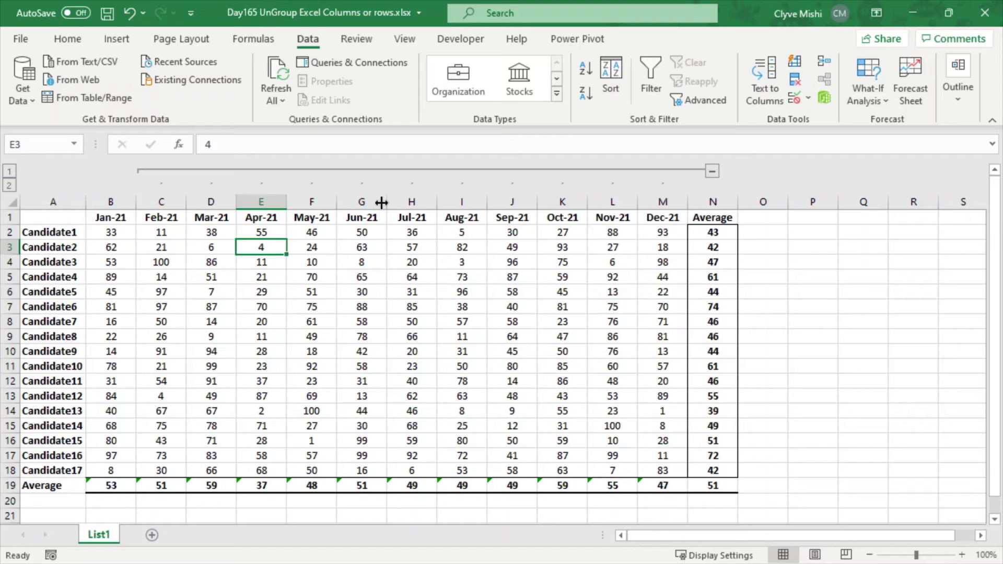
drag(452, 219, 462, 486)
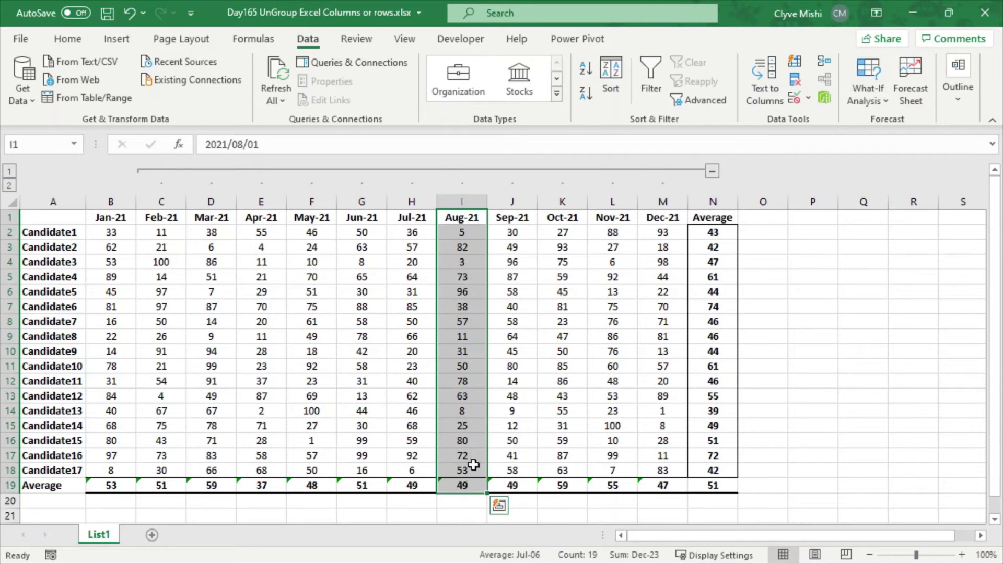
click(67, 38)
click(200, 93)
Step: Fill the Average column (N1:N19) yellow and reselect the Aug-21 column
click(699, 218)
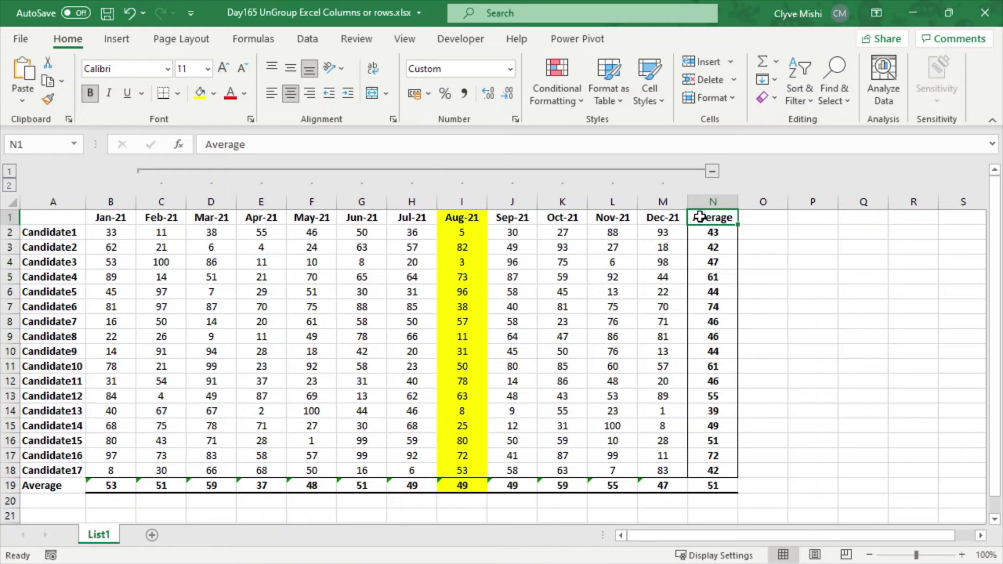
drag(699, 219, 715, 486)
click(201, 93)
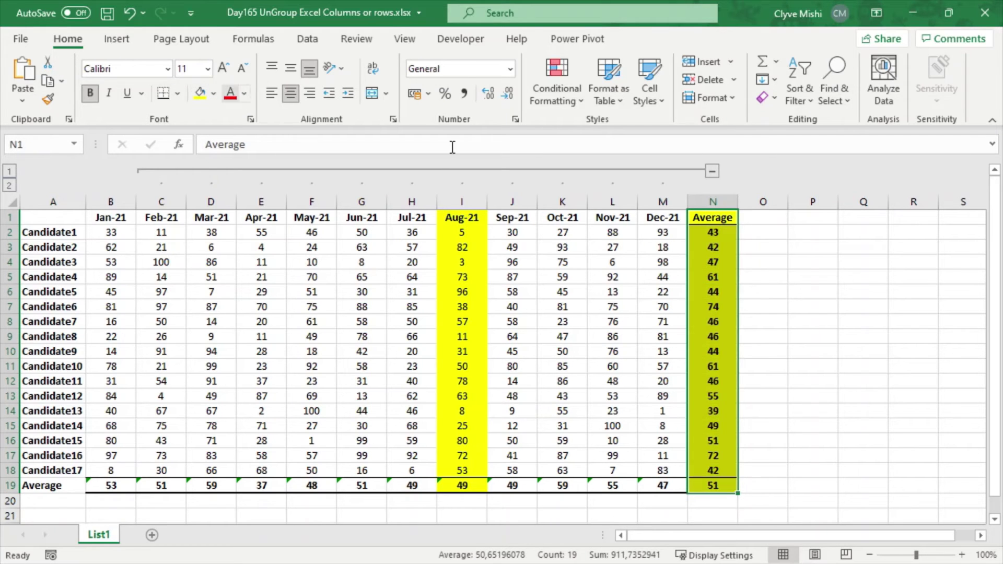
click(603, 245)
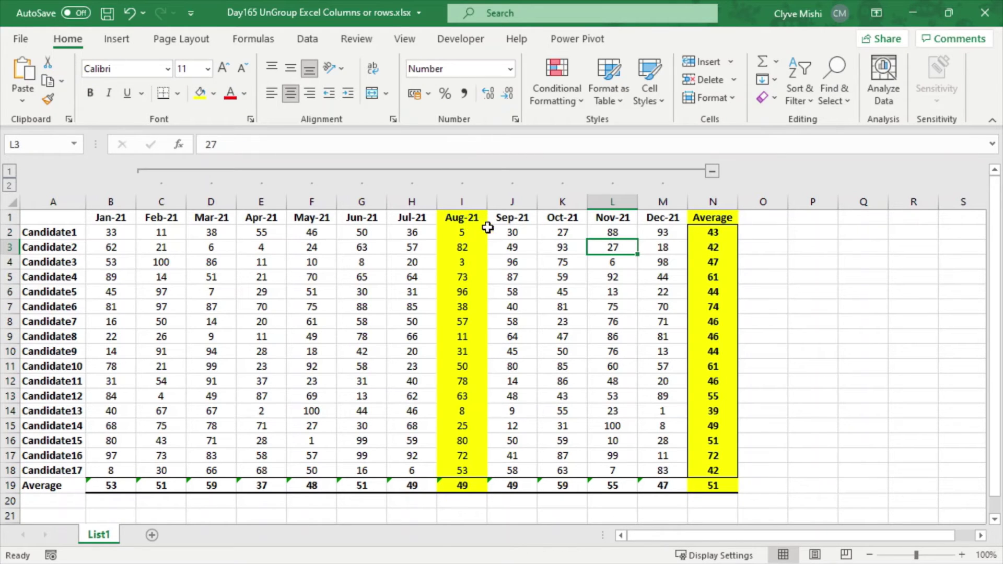
click(466, 202)
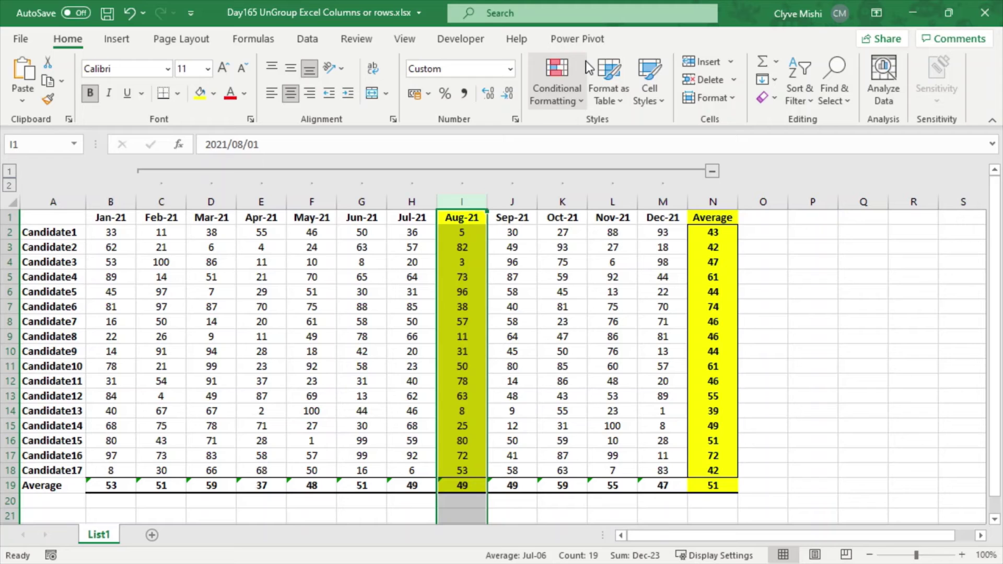
click(307, 39)
Step: Ungroup Aug-21 into separate Feb–Jul and Sep–Dec groups, collapse both, then expand all
click(958, 87)
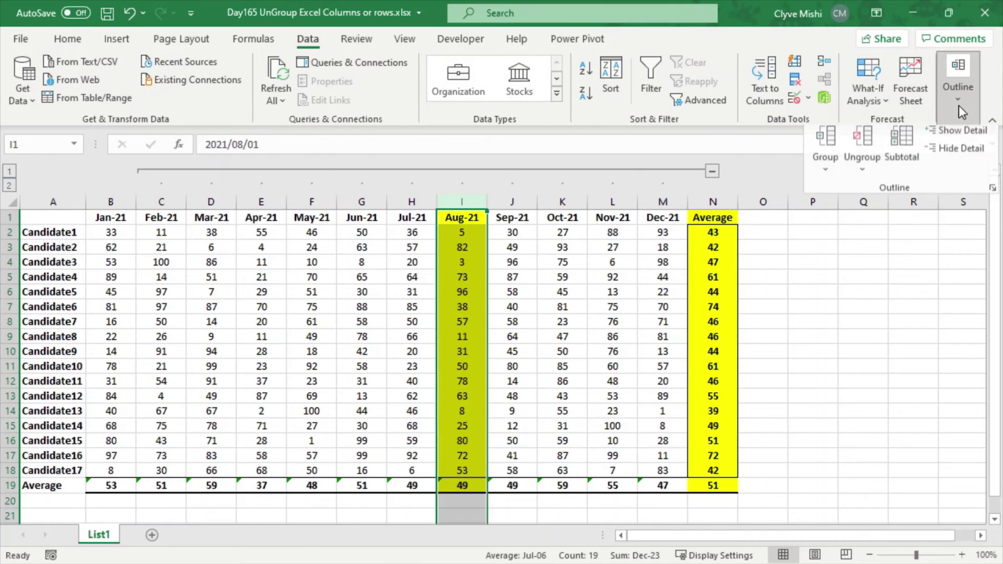
click(866, 142)
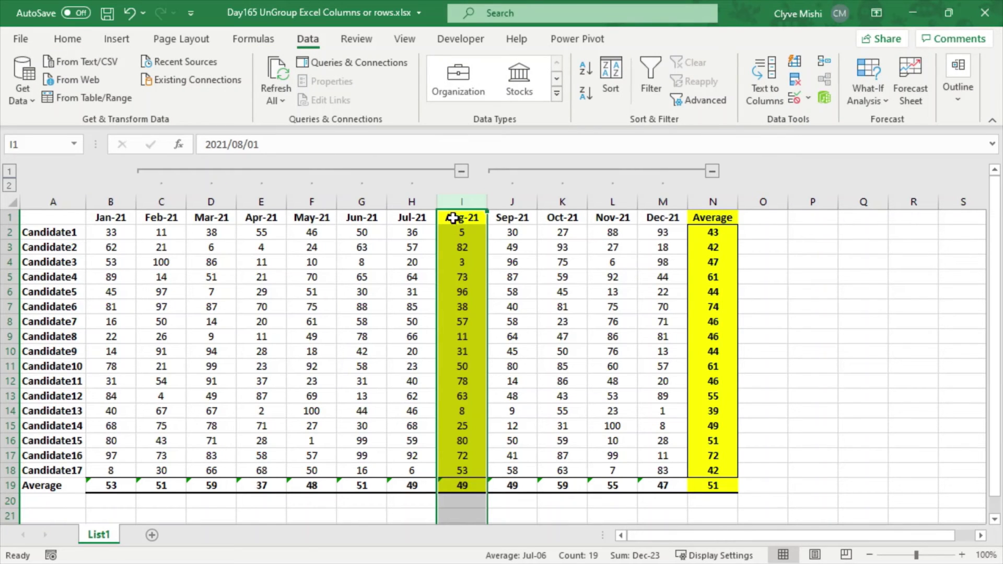
click(9, 170)
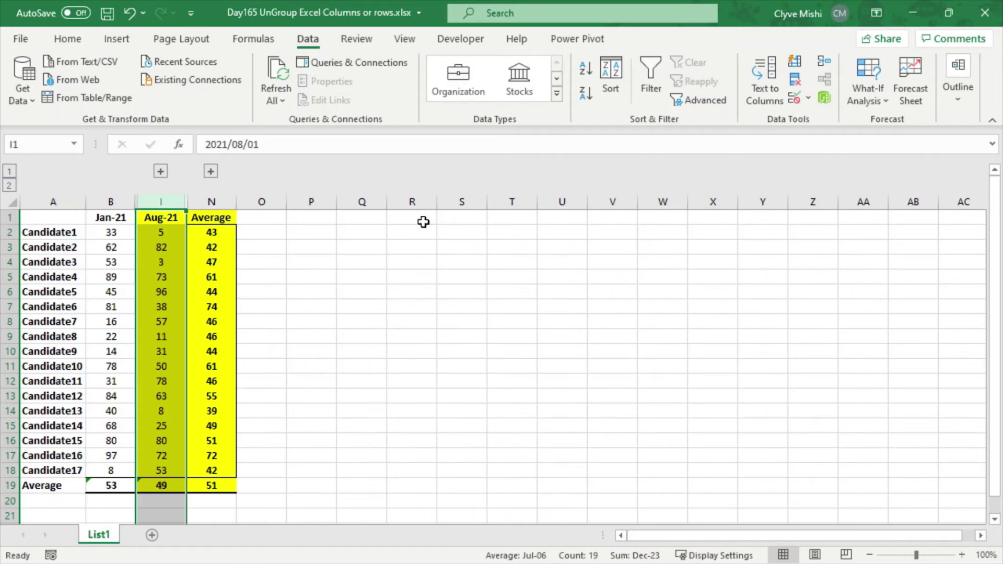
click(149, 232)
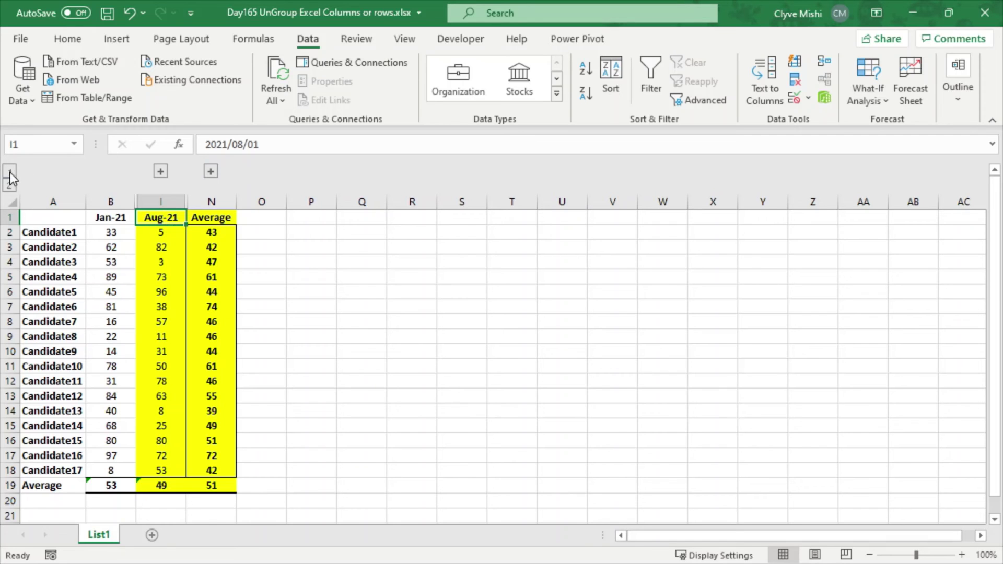
click(10, 187)
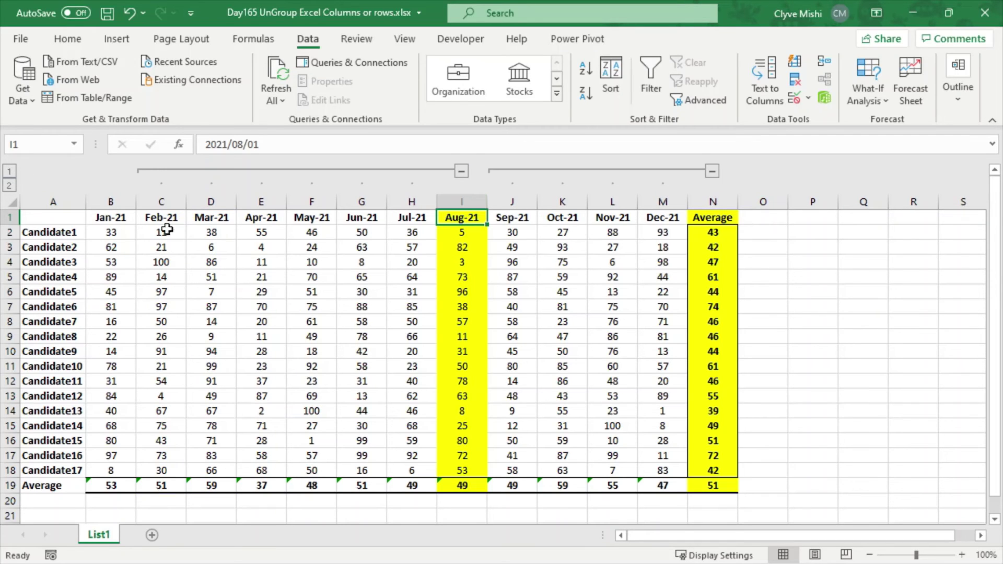
drag(110, 202, 764, 202)
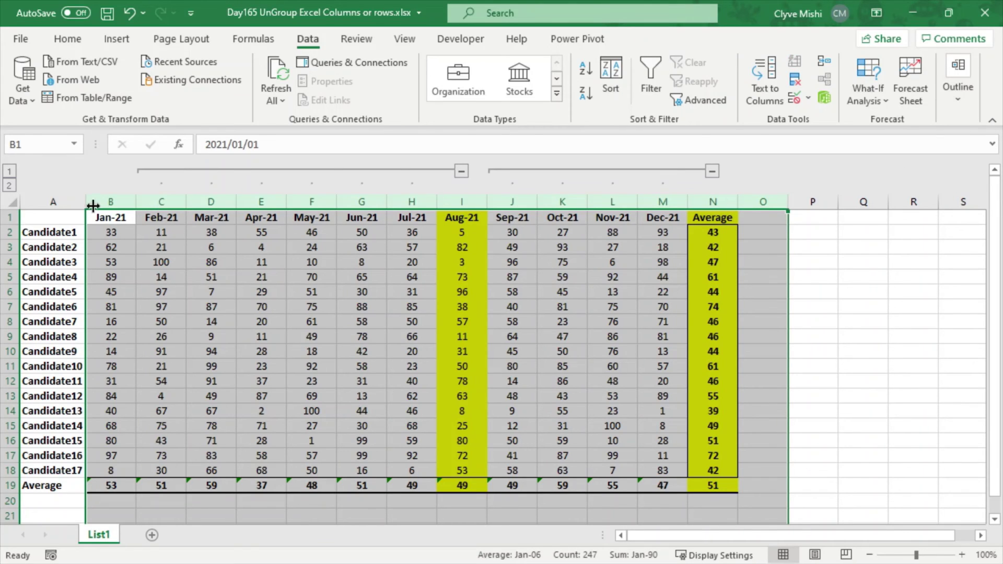
Step: Ungroup columns B through O to clear the remaining month outline
click(957, 87)
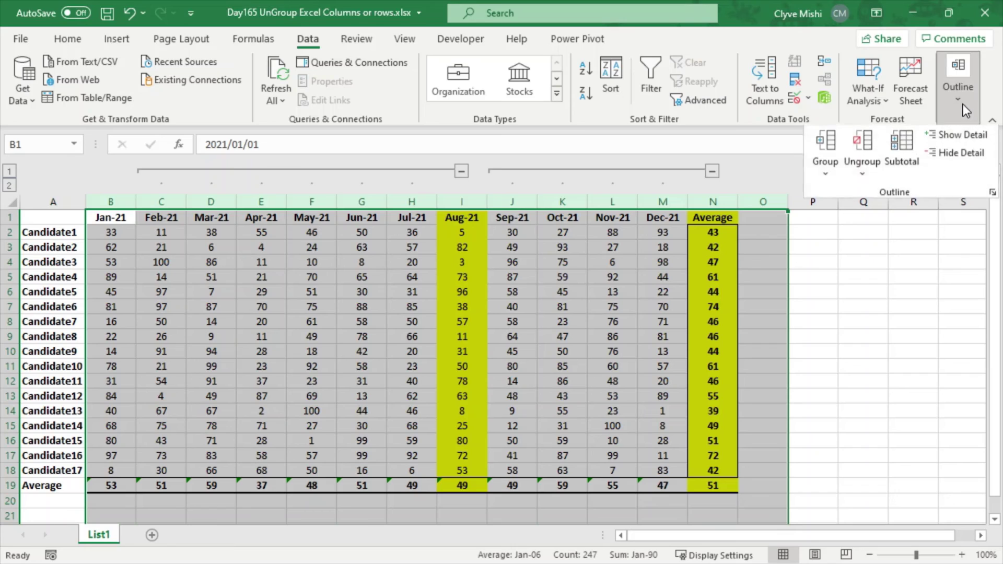
click(869, 145)
click(794, 282)
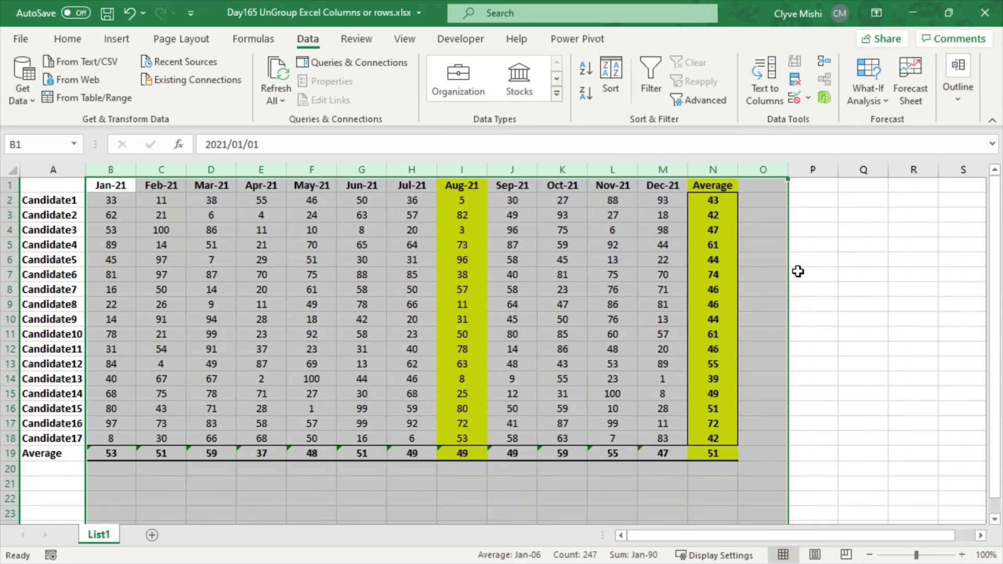